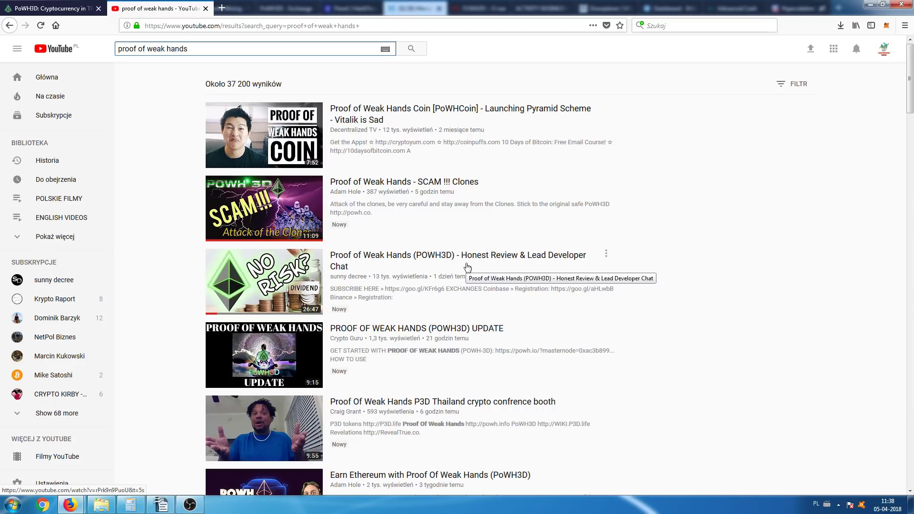
- Look through the YouTube search results for proof of weak hands
{"action": "scroll", "coordinate": [467, 267], "scroll_direction": "down", "scroll_amount": 4}
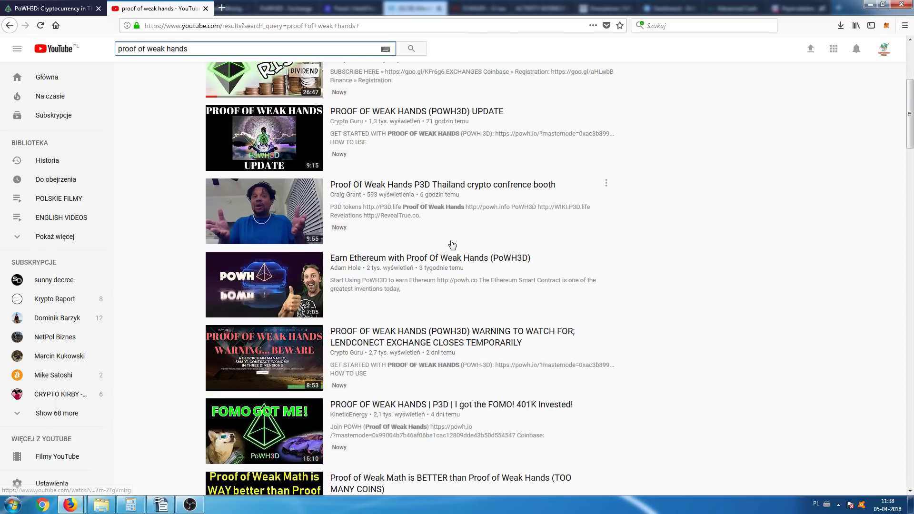
{"action": "scroll", "coordinate": [374, 242], "scroll_direction": "down", "scroll_amount": 6}
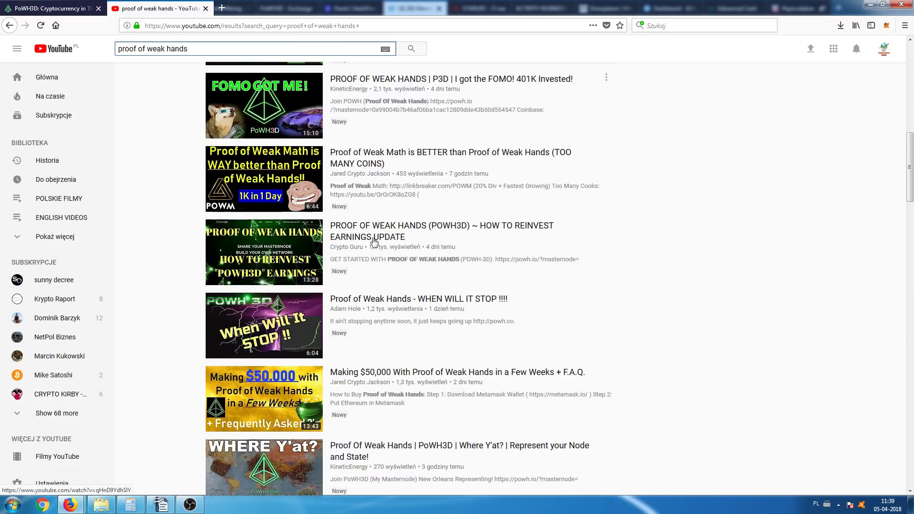
{"action": "scroll", "coordinate": [374, 243], "scroll_direction": "down", "scroll_amount": 2}
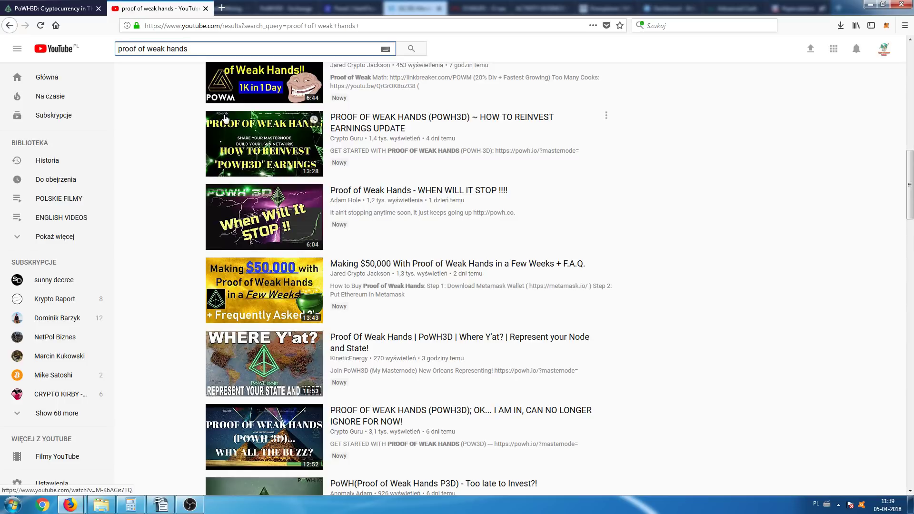
- Check the Konto PoWH wallet account's options and balance on the PoWH3D site, and open the decentralized exchange
{"action": "left_click", "coordinate": [52, 8]}
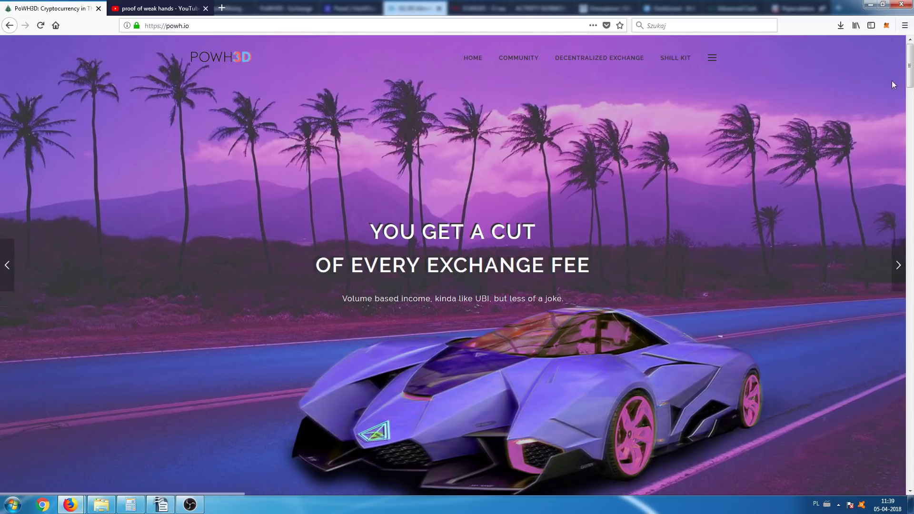
{"action": "left_click", "coordinate": [886, 25]}
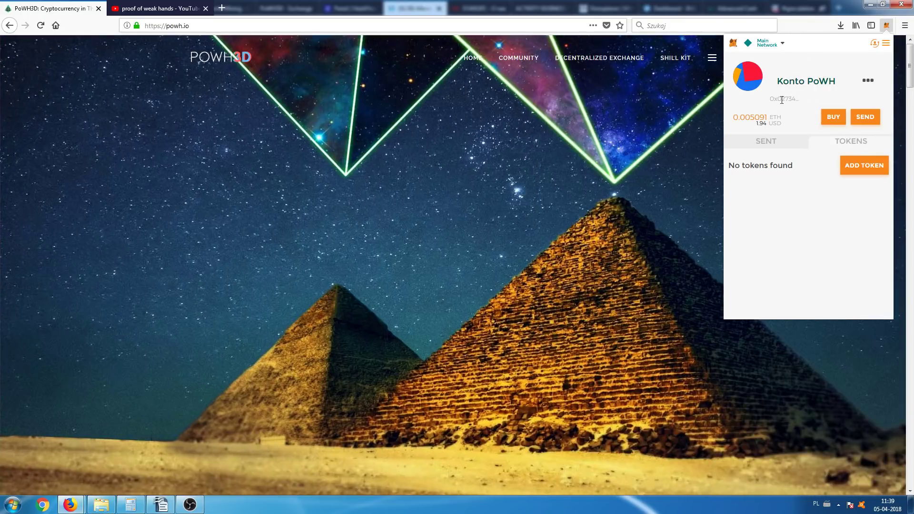
{"action": "left_click", "coordinate": [871, 83]}
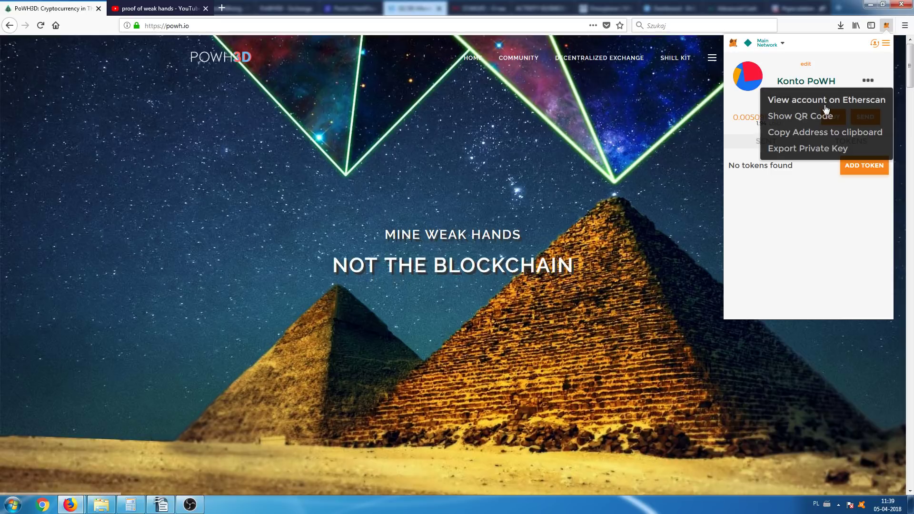
{"action": "left_click", "coordinate": [733, 102]}
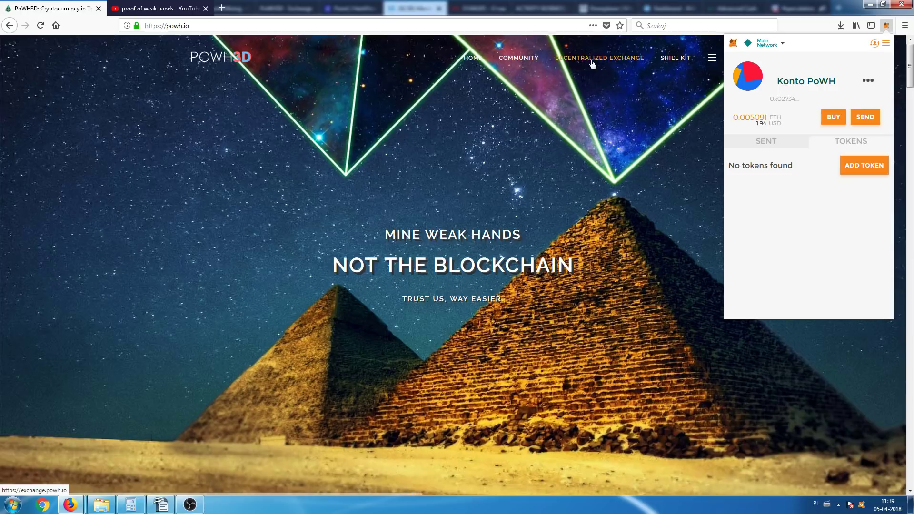
{"action": "double_click", "coordinate": [780, 99]}
{"action": "left_click", "coordinate": [861, 90]}
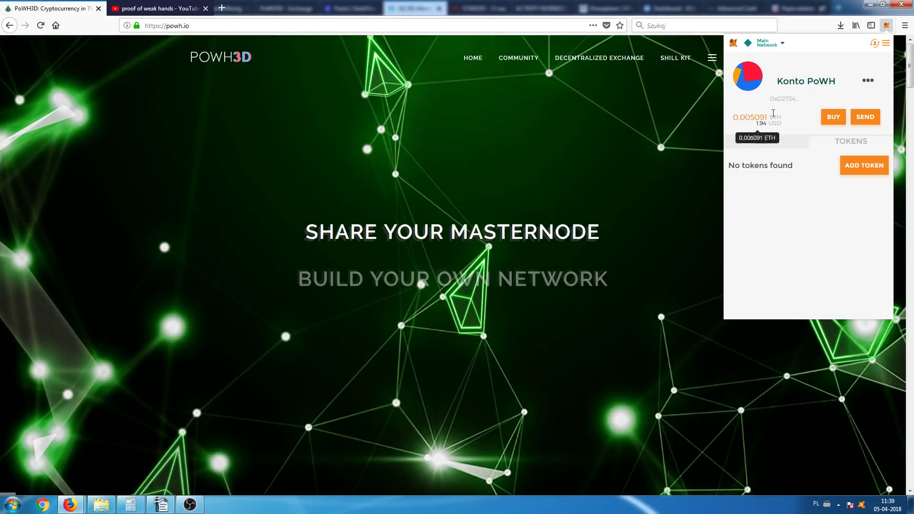
{"action": "left_click", "coordinate": [524, 105]}
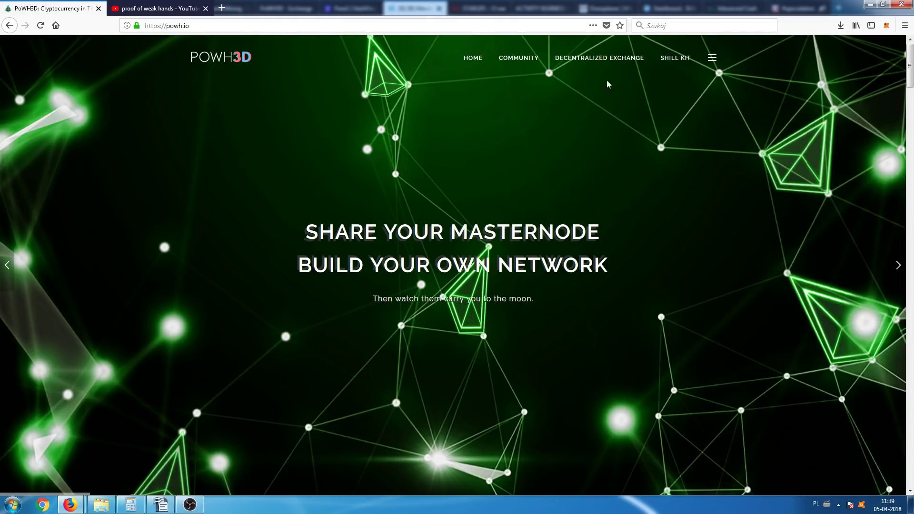
{"action": "left_click", "coordinate": [627, 63]}
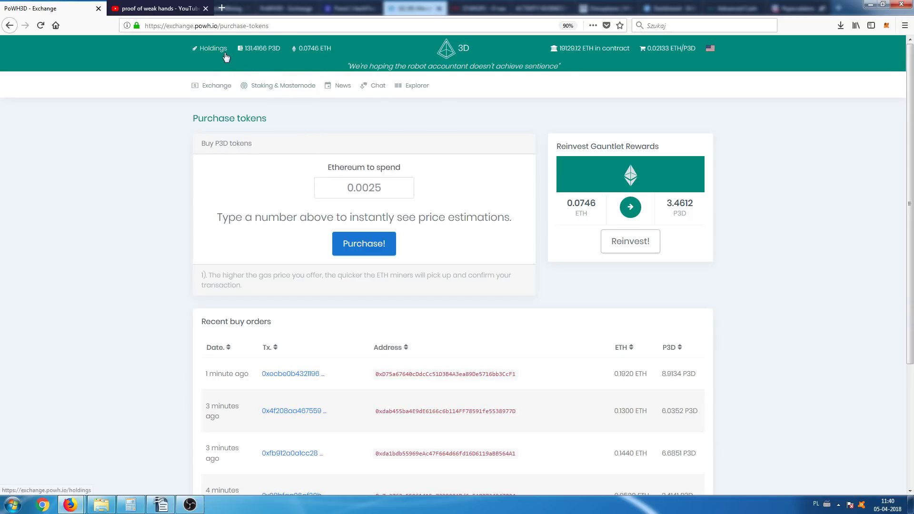
{"action": "mouse_move", "coordinate": [236, 81]}
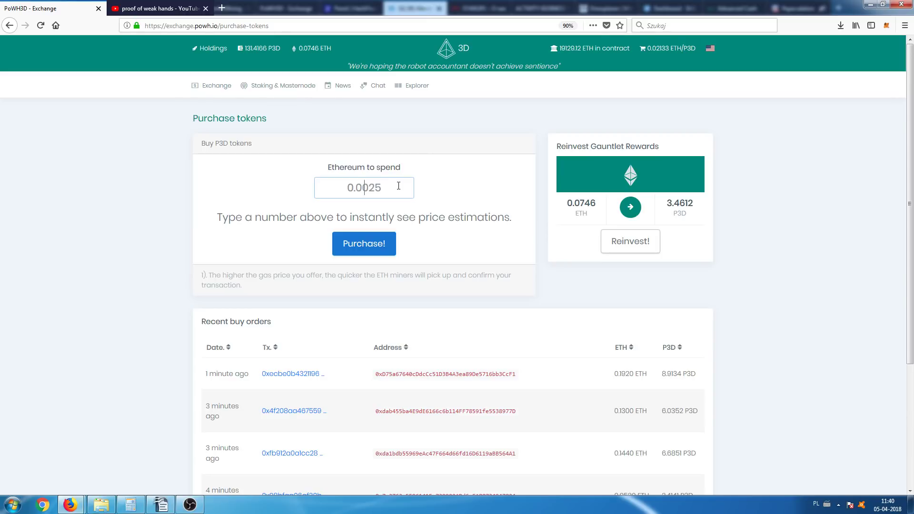
- Try to purchase P3D tokens with 1 ETH and cancel the pending wallet transaction
{"action": "left_click", "coordinate": [399, 186]}
{"action": "type", "text": "1"}
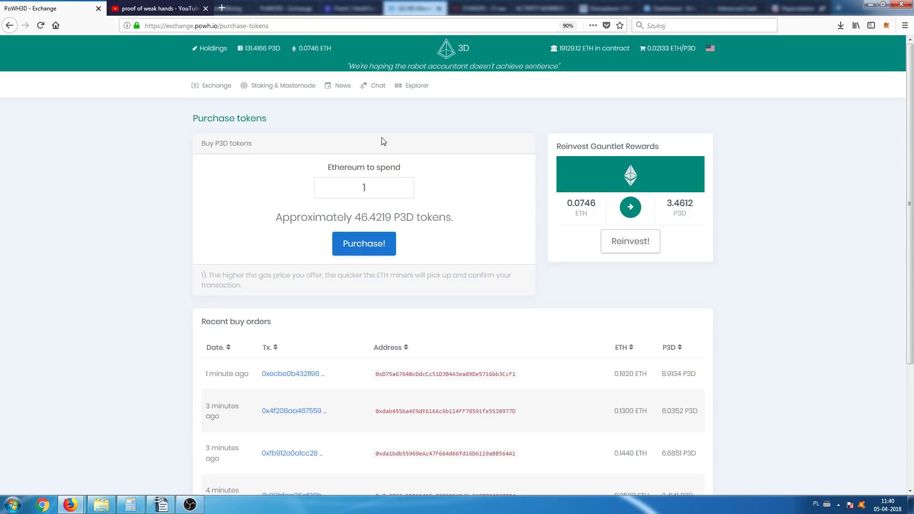
{"action": "left_click", "coordinate": [375, 249]}
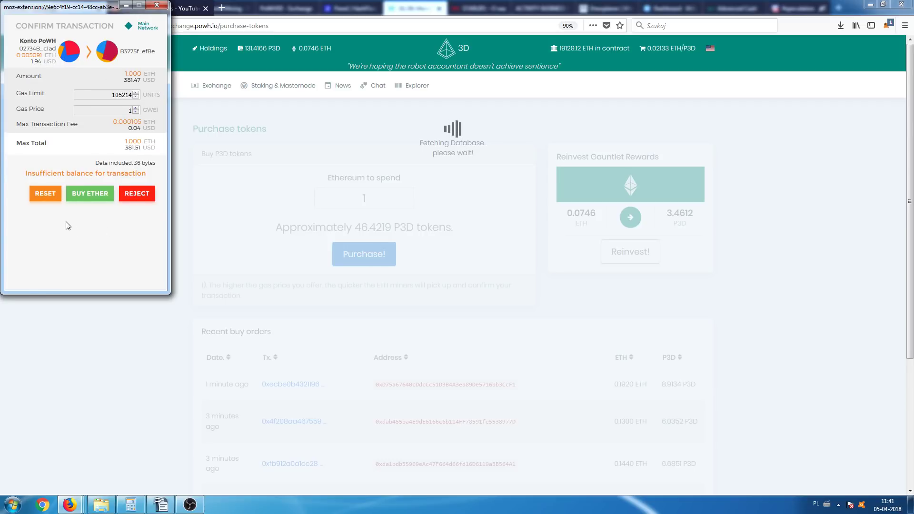
{"action": "left_click_drag", "start_coordinate": [25, 175], "coordinate": [148, 176]}
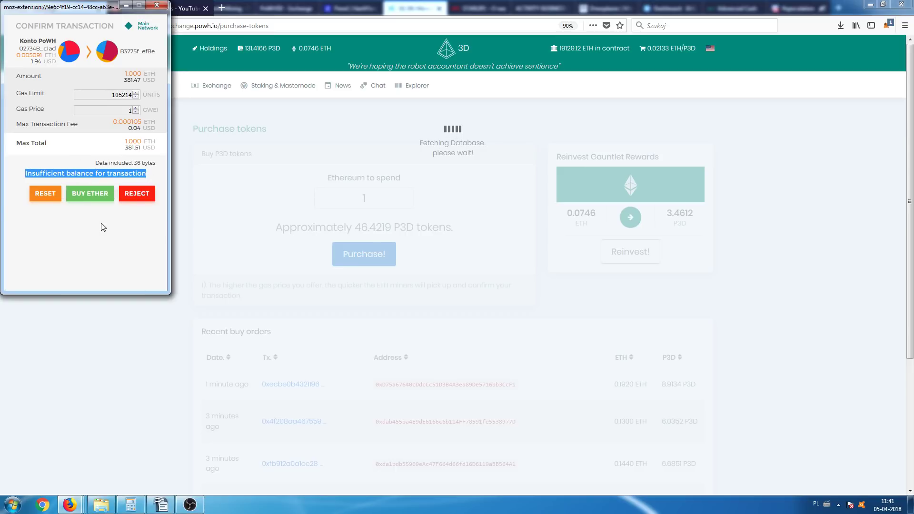
{"action": "left_click", "coordinate": [156, 5]}
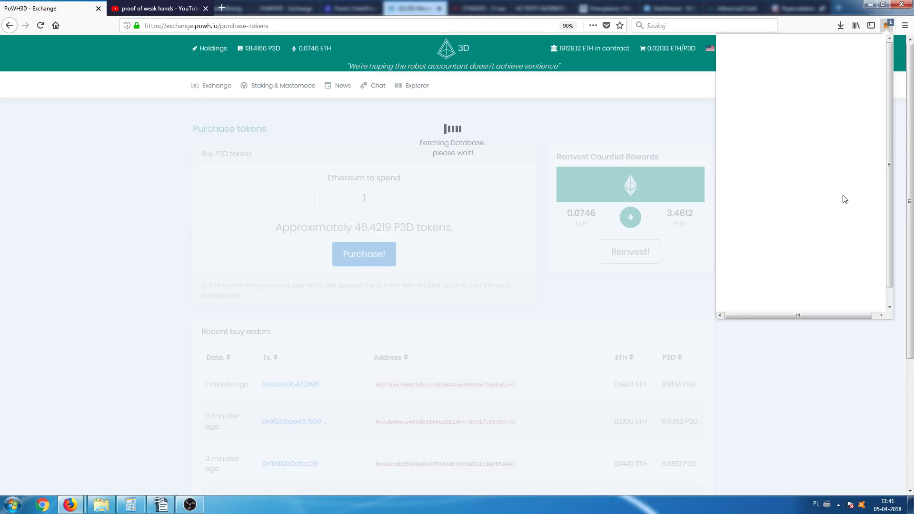
{"action": "left_click", "coordinate": [863, 231]}
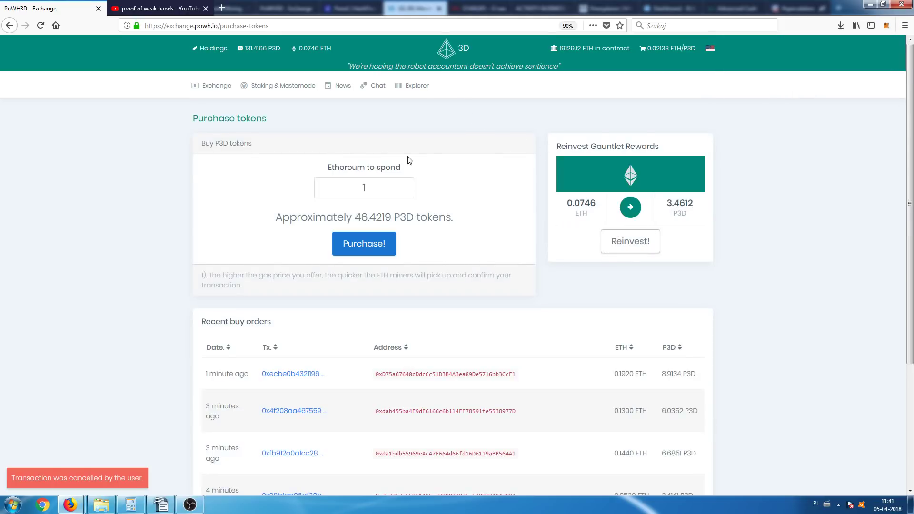
- Reinvest the Gauntlet rewards into P3D tokens and approve the transaction in the wallet
{"action": "left_click", "coordinate": [630, 244]}
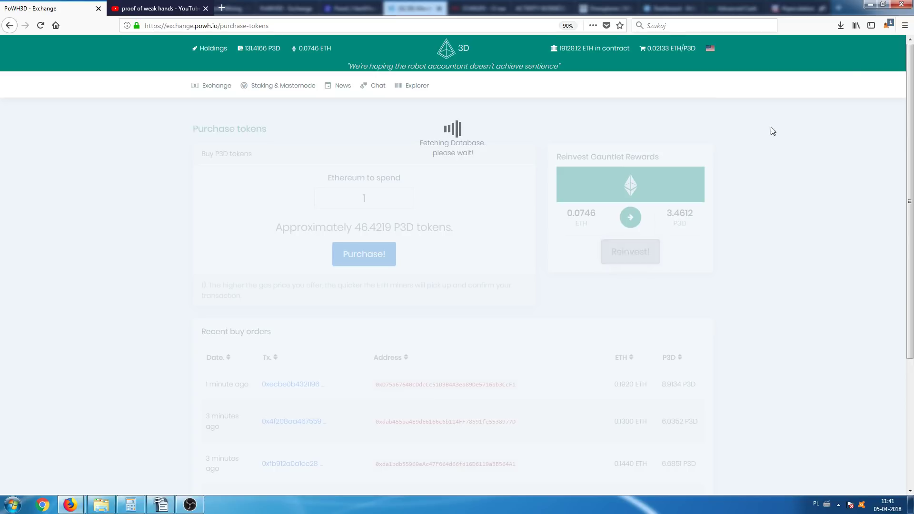
{"action": "left_click", "coordinate": [888, 26]}
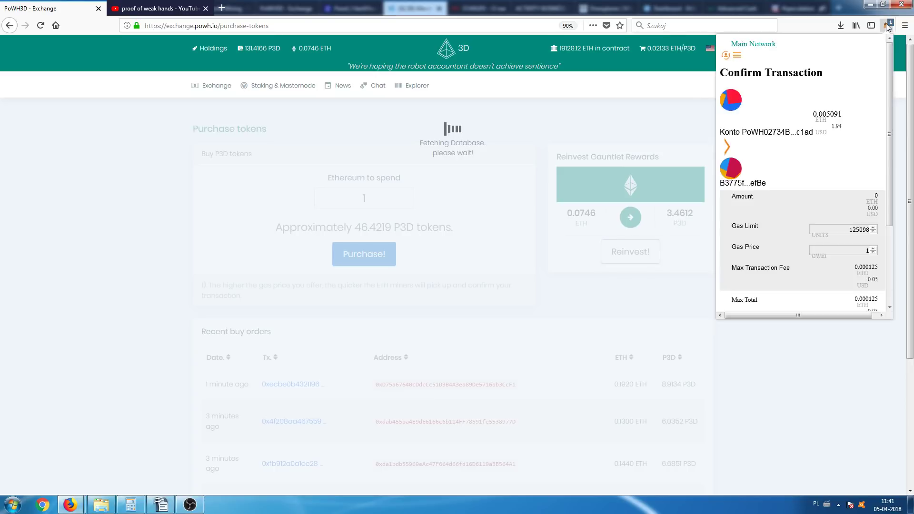
{"action": "left_click", "coordinate": [827, 219]}
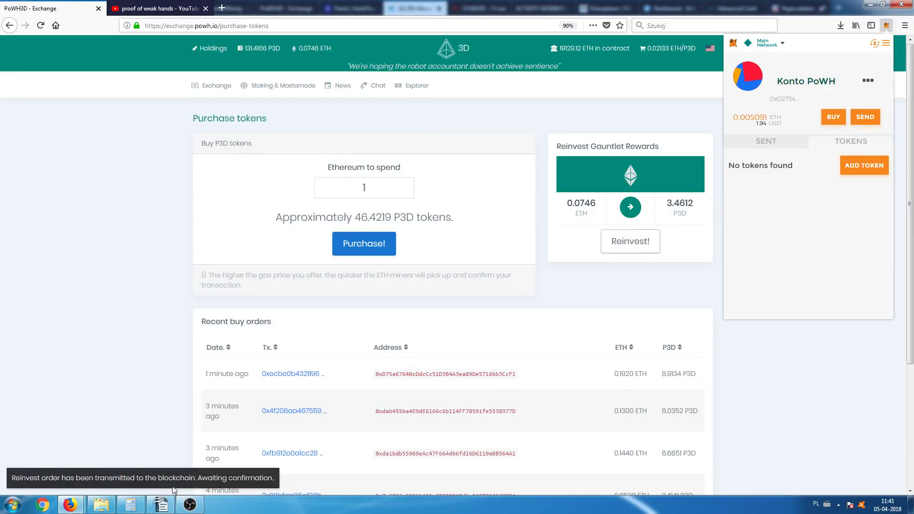
{"action": "left_click", "coordinate": [158, 222]}
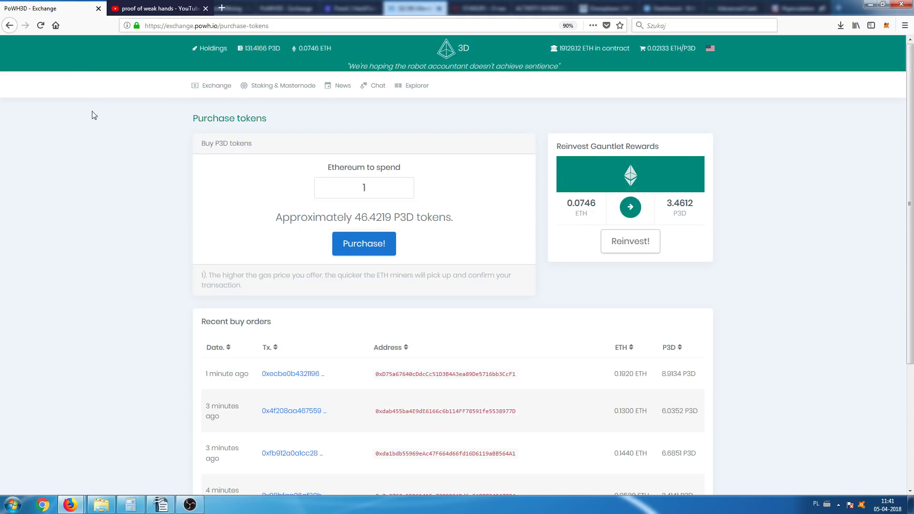
- Refresh the token purchase page and open the holdings overview
{"action": "left_click", "coordinate": [39, 29]}
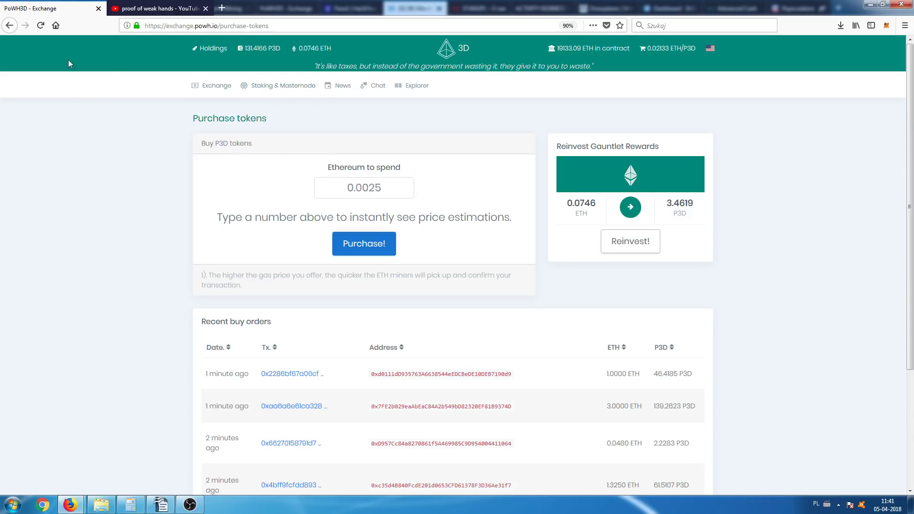
{"action": "left_click", "coordinate": [45, 29]}
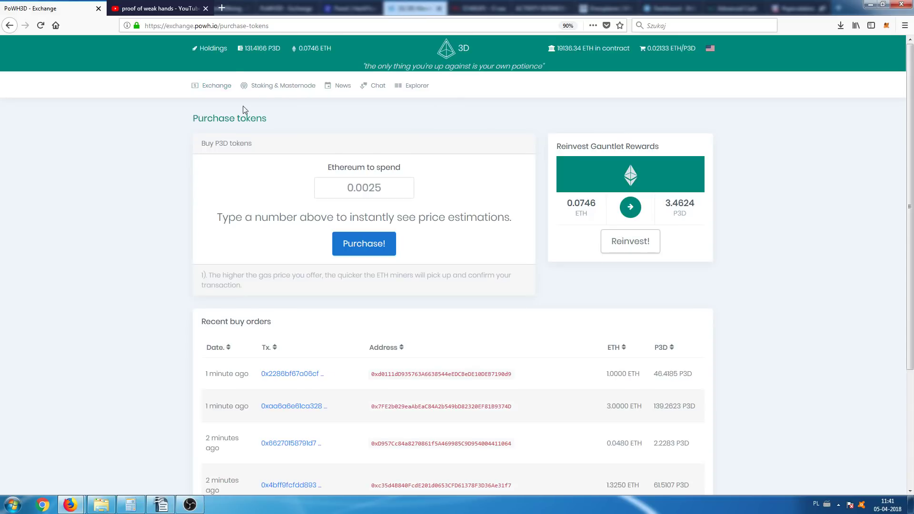
{"action": "left_click", "coordinate": [207, 54]}
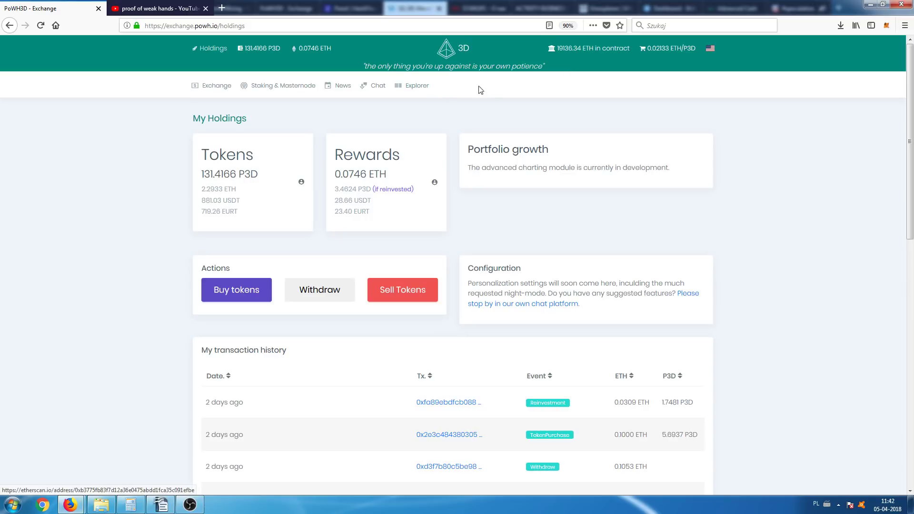
- Open the contract in the Etherscan explorer and examine the PowH3D token's ranked holder list
{"action": "left_click", "coordinate": [409, 92]}
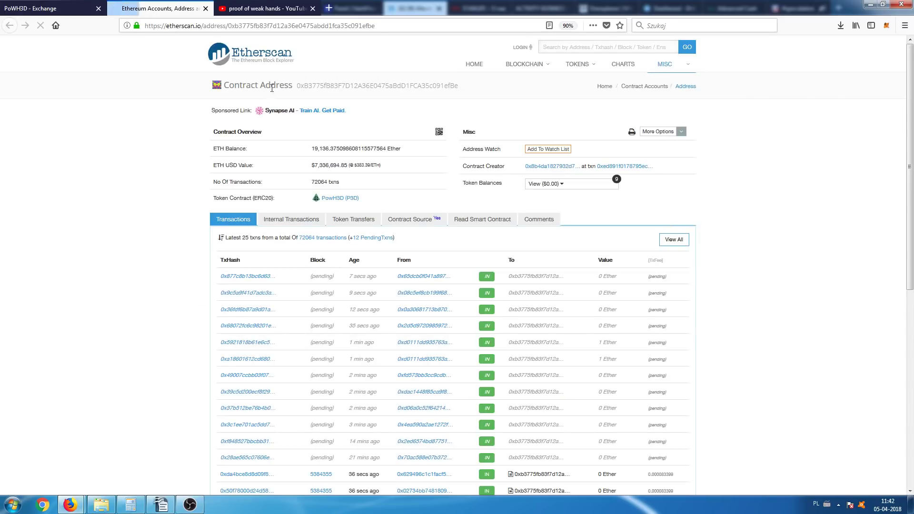
{"action": "left_click", "coordinate": [341, 201]}
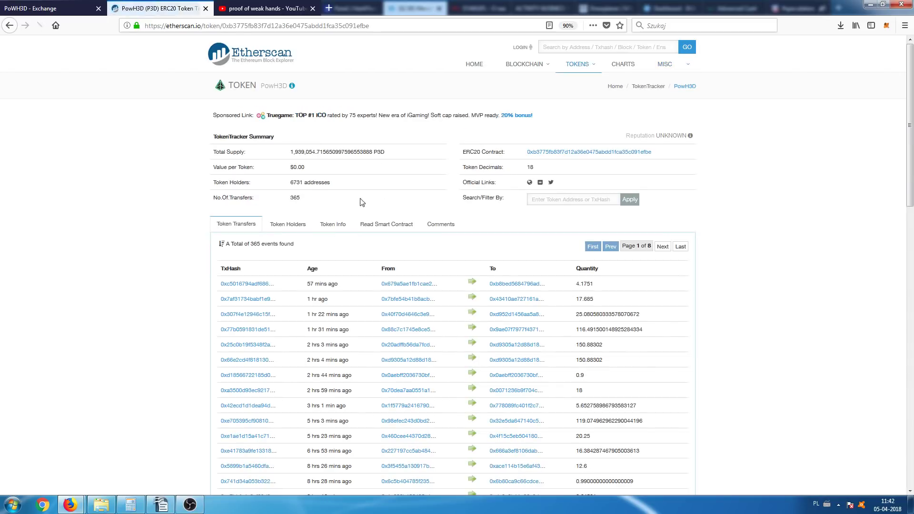
{"action": "left_click", "coordinate": [300, 224]}
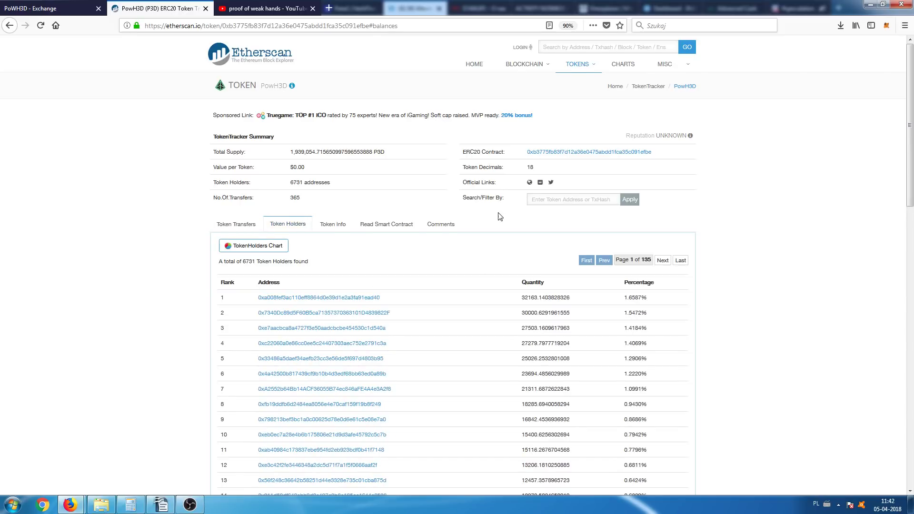
{"action": "scroll", "coordinate": [506, 212], "scroll_direction": "down", "scroll_amount": 3}
{"action": "scroll", "coordinate": [506, 212], "scroll_direction": "down", "scroll_amount": 1}
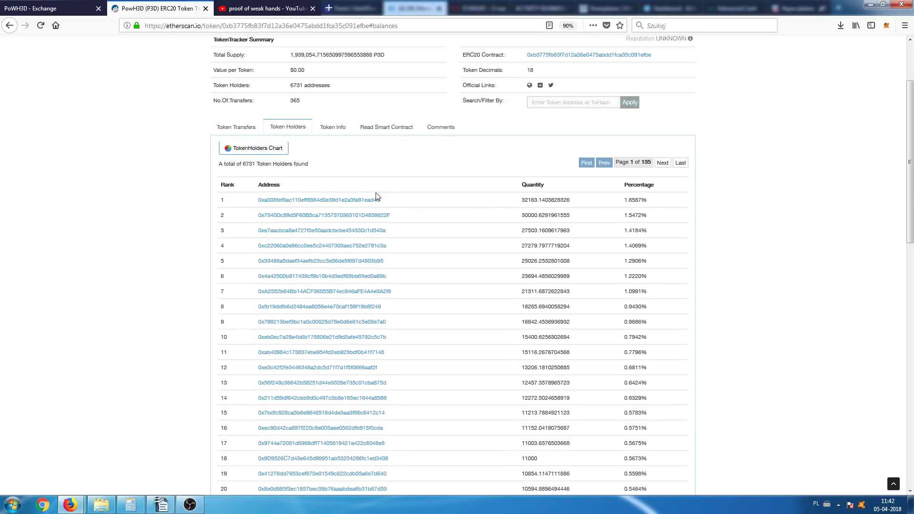
{"action": "scroll", "coordinate": [491, 208], "scroll_direction": "down", "scroll_amount": 3}
{"action": "scroll", "coordinate": [491, 209], "scroll_direction": "down", "scroll_amount": 14}
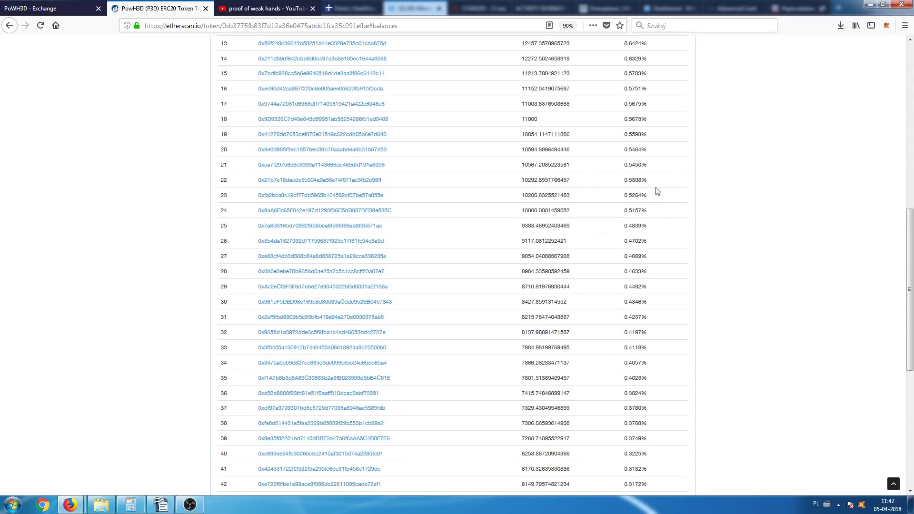
{"action": "scroll", "coordinate": [657, 190], "scroll_direction": "up", "scroll_amount": 5}
{"action": "scroll", "coordinate": [706, 181], "scroll_direction": "up", "scroll_amount": 13}
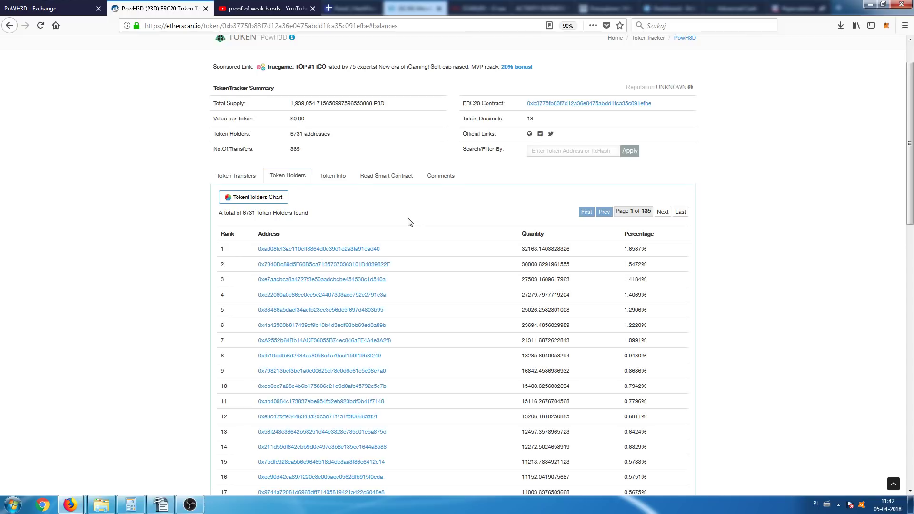
{"action": "scroll", "coordinate": [410, 222], "scroll_direction": "up", "scroll_amount": 2}
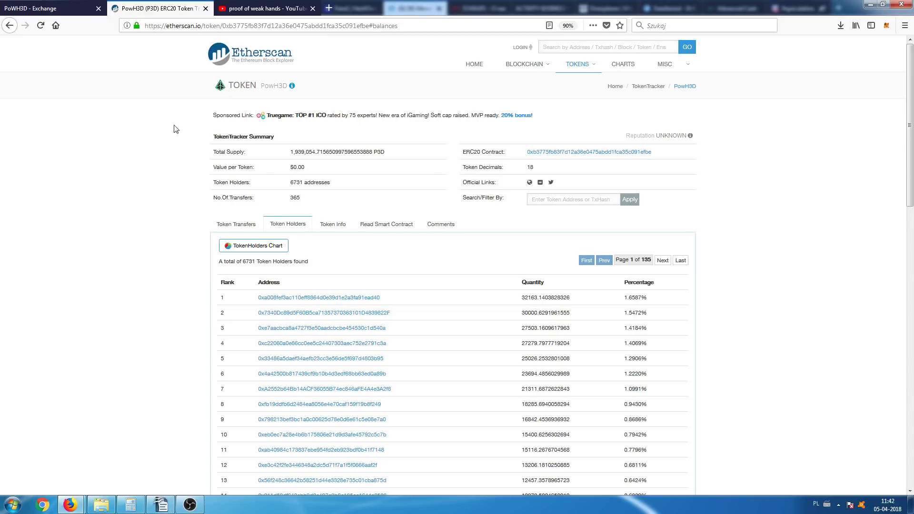
- Return to the exchange, refresh the holdings, and open the Staking & Masternode page
{"action": "left_click", "coordinate": [76, 5]}
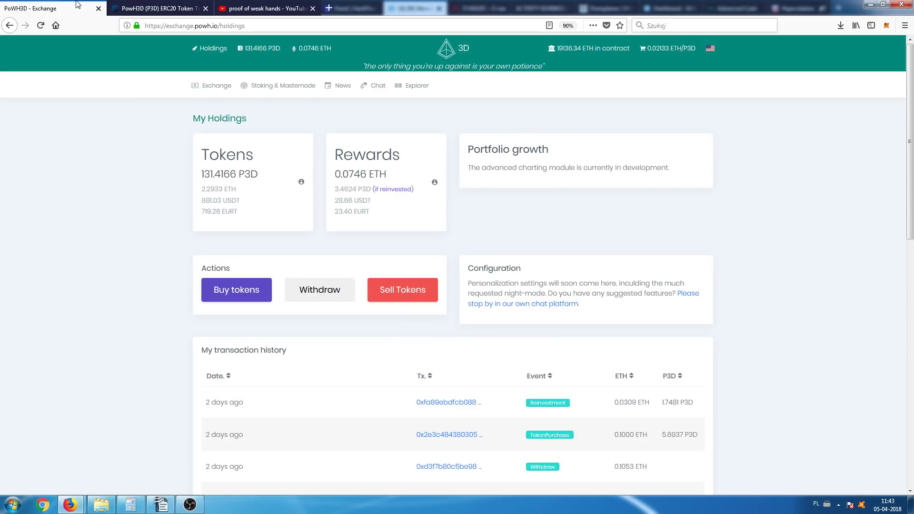
{"action": "left_click", "coordinate": [40, 27]}
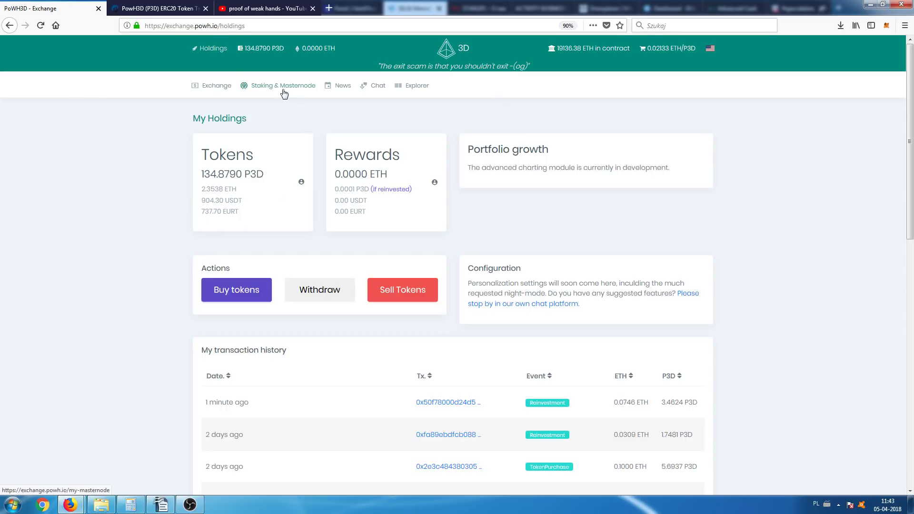
{"action": "left_click", "coordinate": [269, 92]}
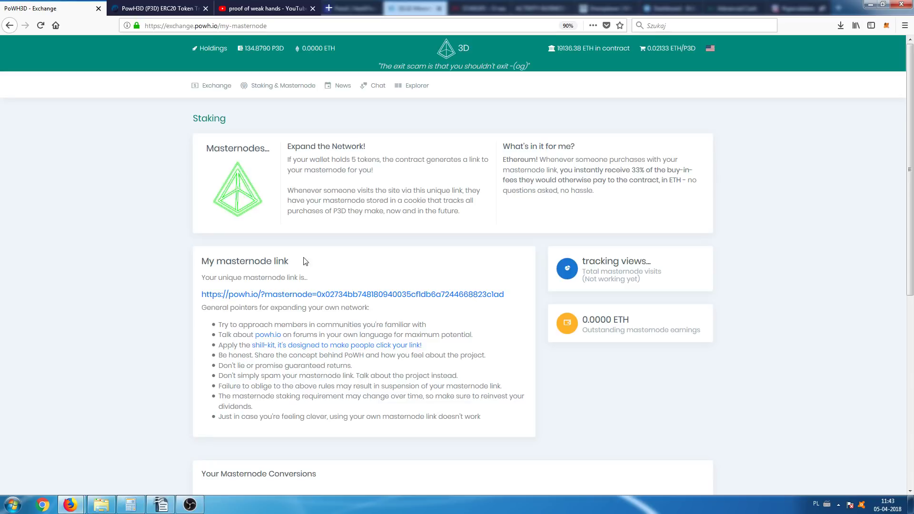
- Examine all three pages of masternode conversions and return to the start of the staking page
{"action": "scroll", "coordinate": [342, 254], "scroll_direction": "down", "scroll_amount": 3}
{"action": "scroll", "coordinate": [345, 253], "scroll_direction": "down", "scroll_amount": 3}
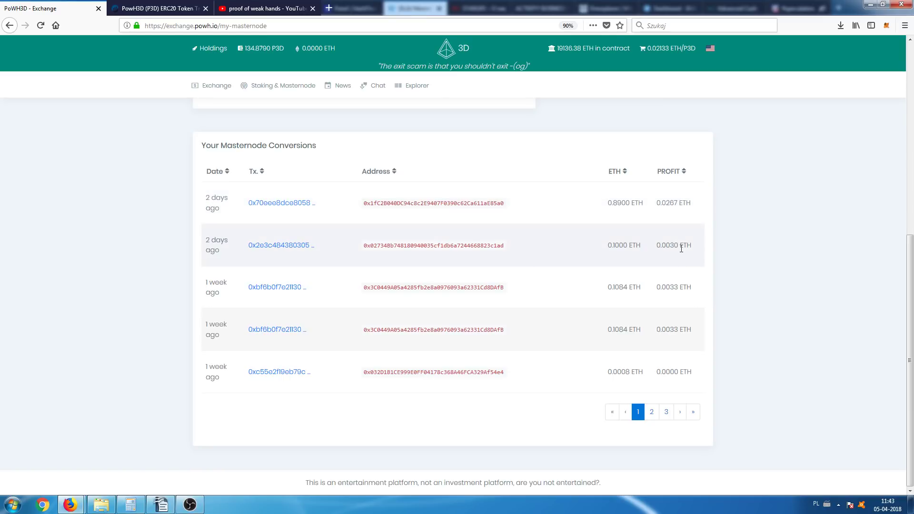
{"action": "left_click", "coordinate": [653, 417]}
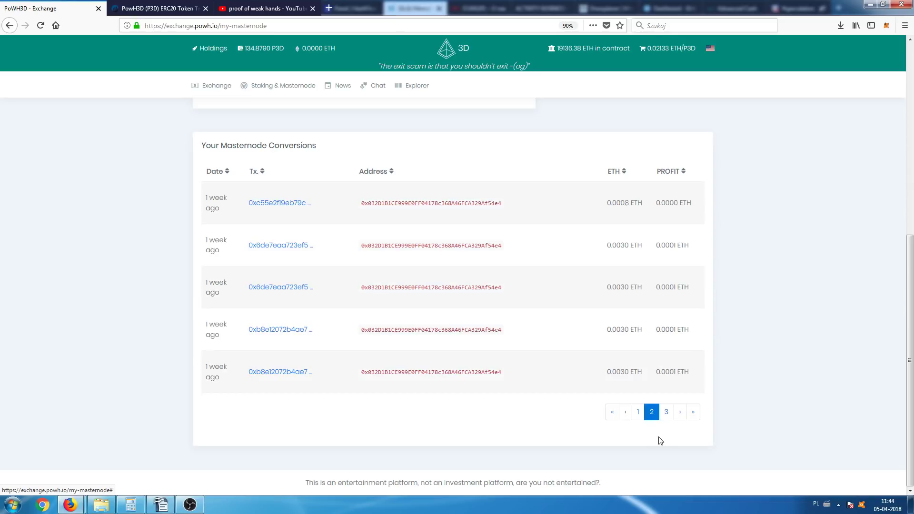
{"action": "left_click", "coordinate": [667, 419]}
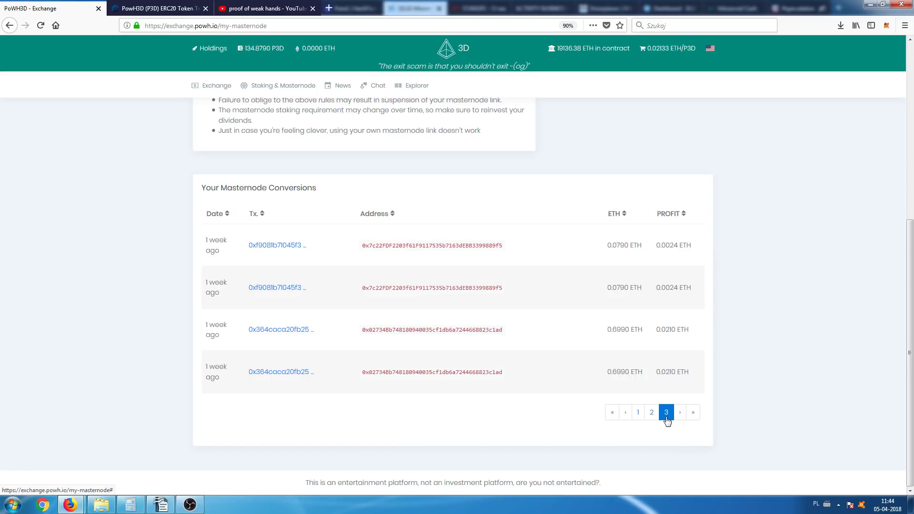
{"action": "left_click", "coordinate": [639, 413]}
{"action": "scroll", "coordinate": [377, 238], "scroll_direction": "up", "scroll_amount": 1}
{"action": "scroll", "coordinate": [377, 239], "scroll_direction": "up", "scroll_amount": 5}
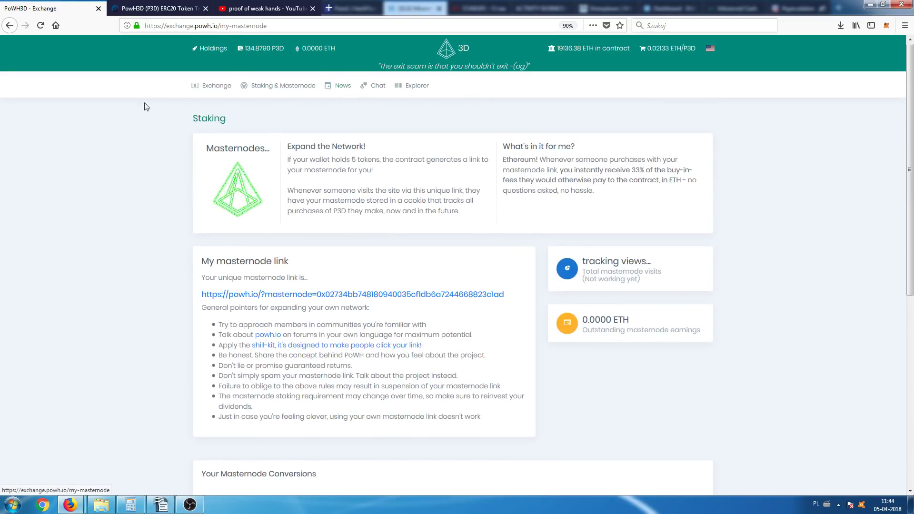
- Reopen the My Holdings page of the exchange
{"action": "left_click", "coordinate": [206, 87]}
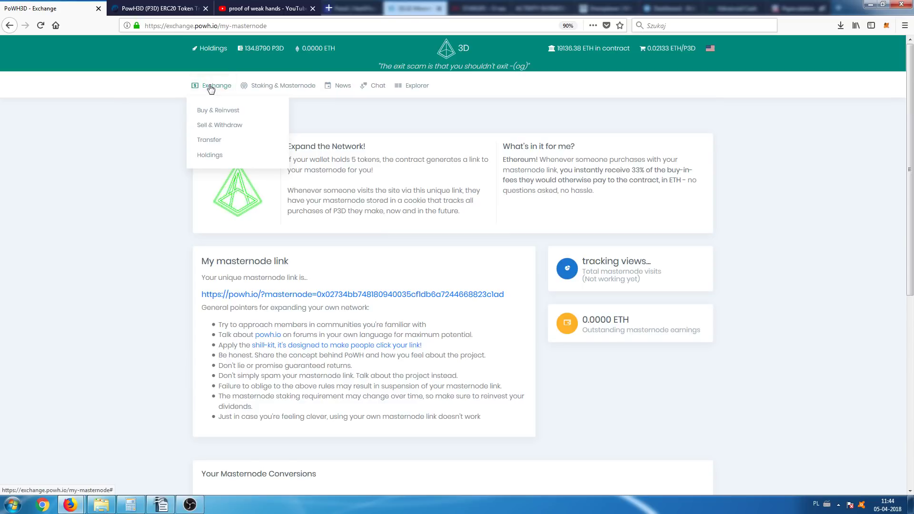
{"action": "left_click", "coordinate": [205, 48]}
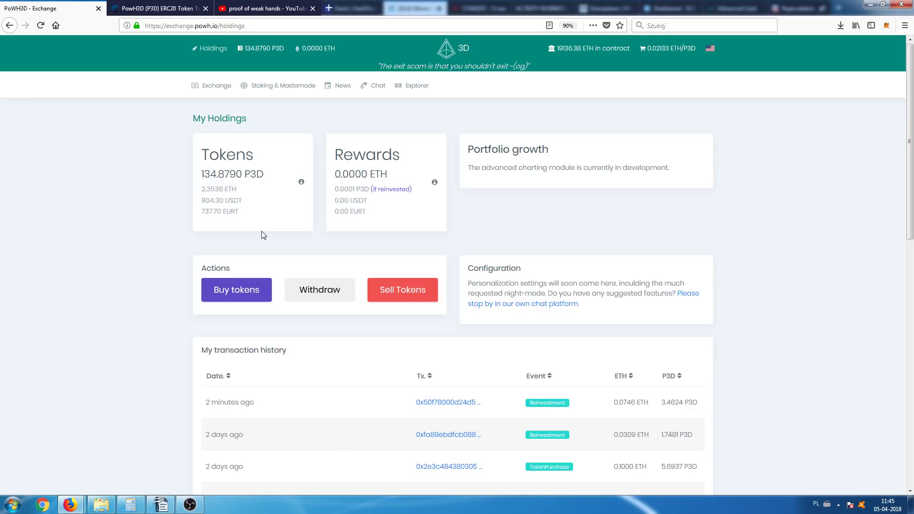
{"action": "left_click", "coordinate": [190, 505]}
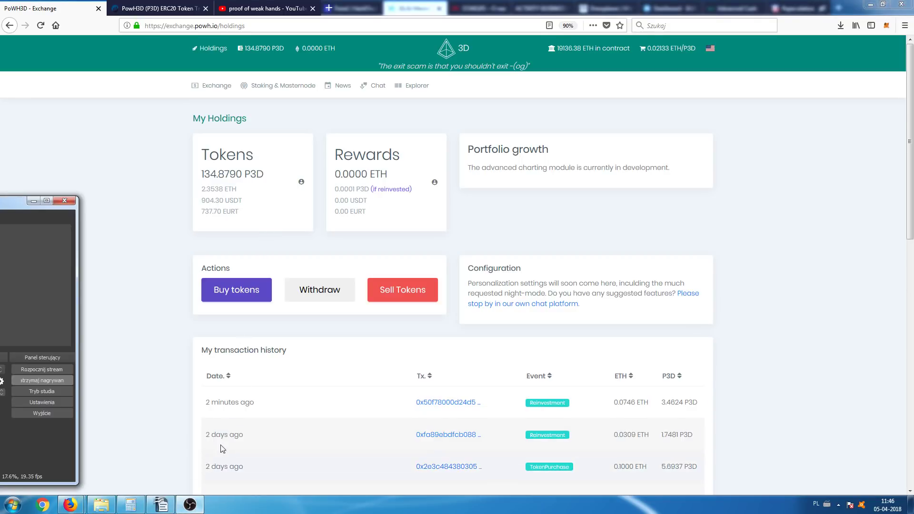